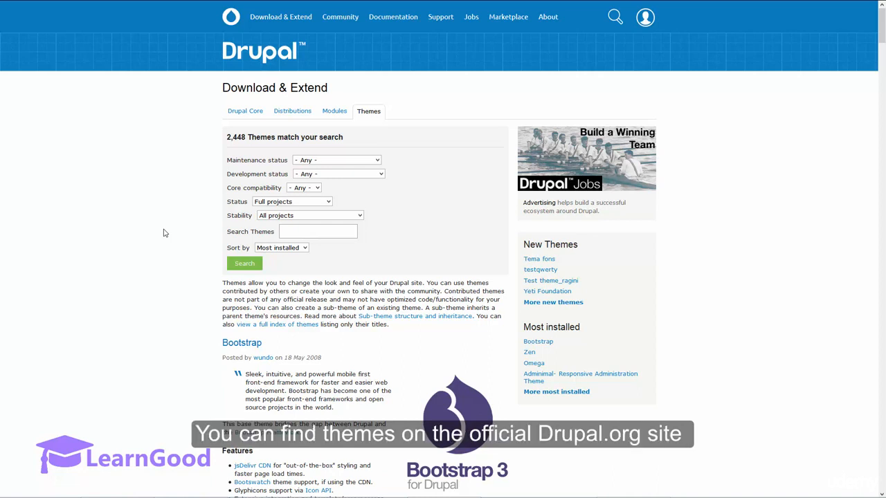
Step: Set the core compatibility filter of the Drupal.org theme search to 8.x
drag(222, 88, 330, 97)
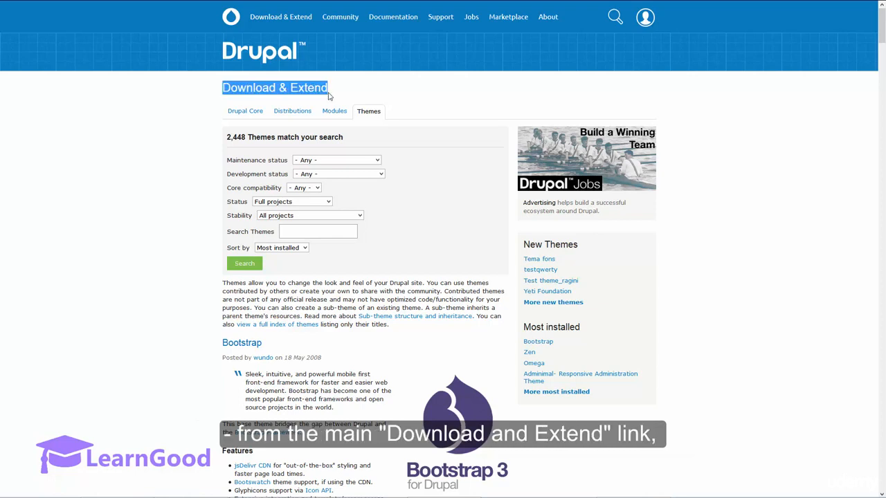
click(181, 79)
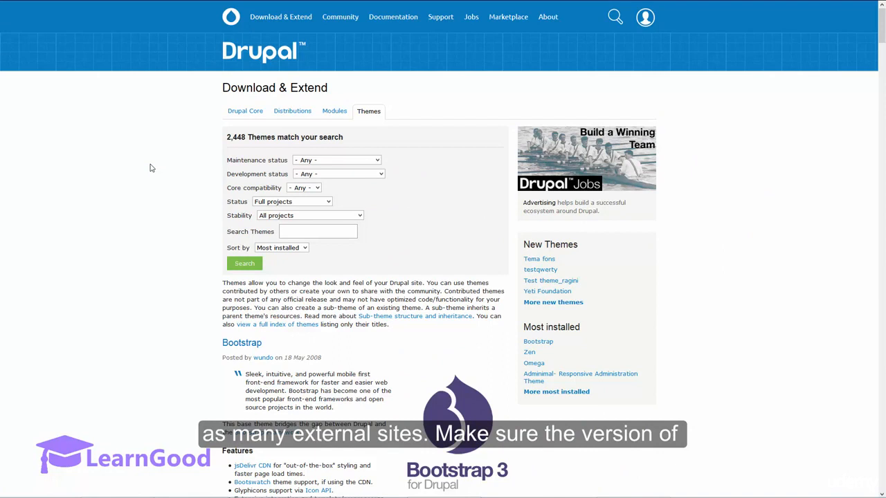
click(295, 191)
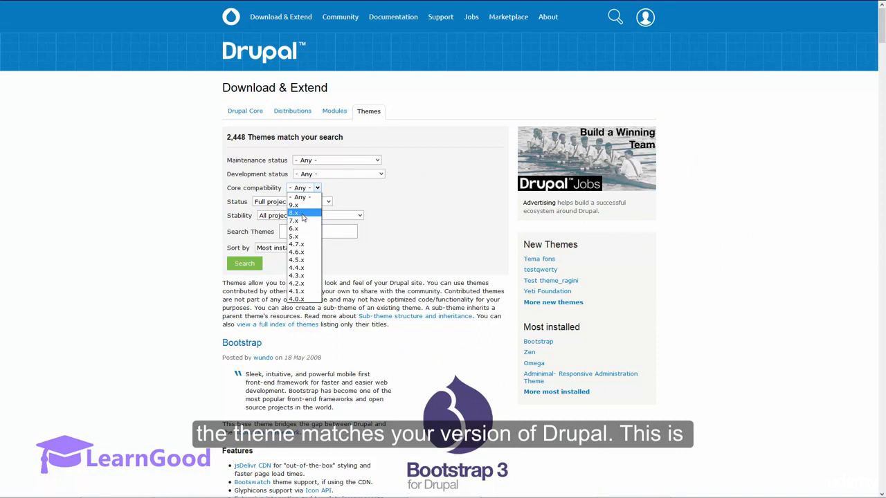
click(302, 214)
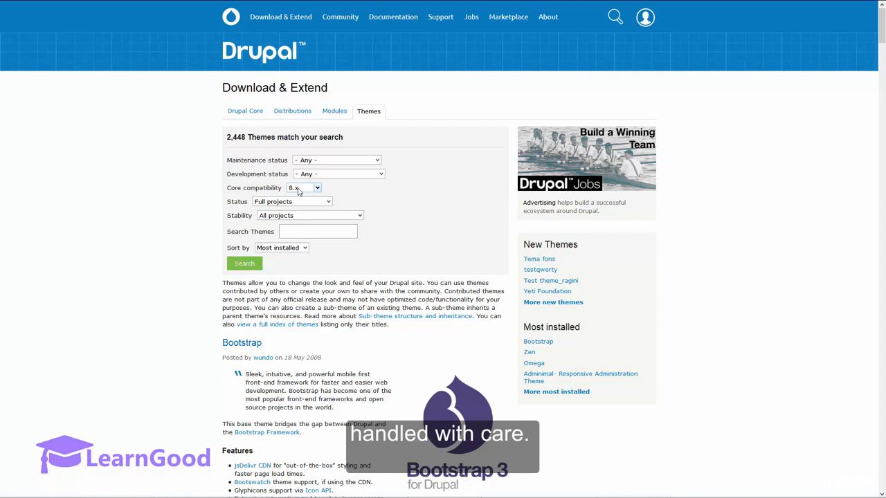
Step: Switch to the C:\TEMP folder in File Explorer and open the zircon folder inside zircon-8.x-1.0-rc1.zip
drag(0, 82, 450, 84)
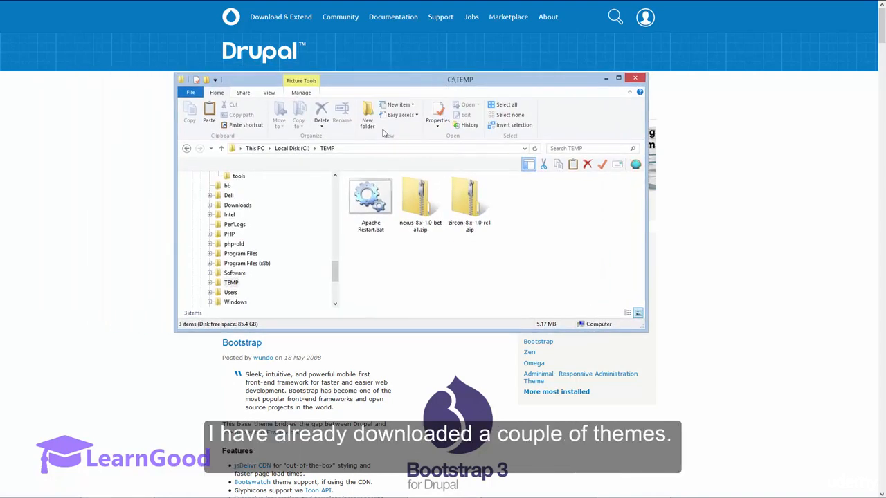
click(423, 229)
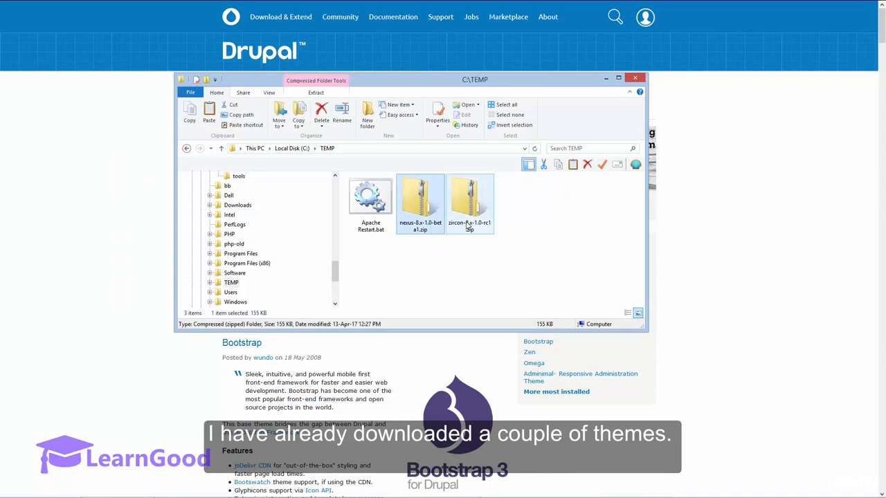
click(451, 228)
click(396, 258)
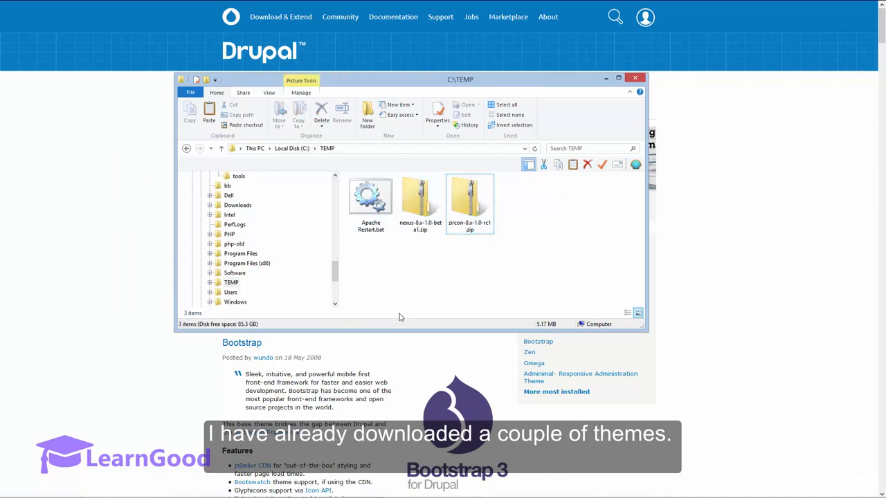
double_click(468, 222)
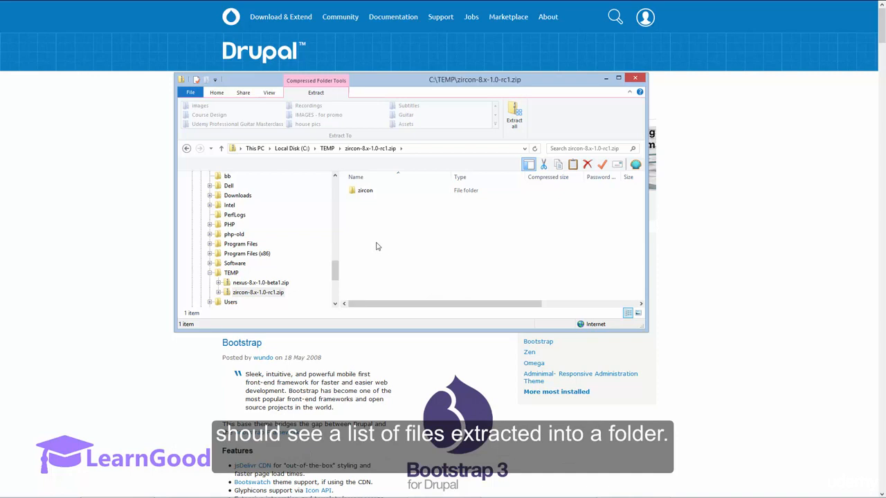
double_click(366, 192)
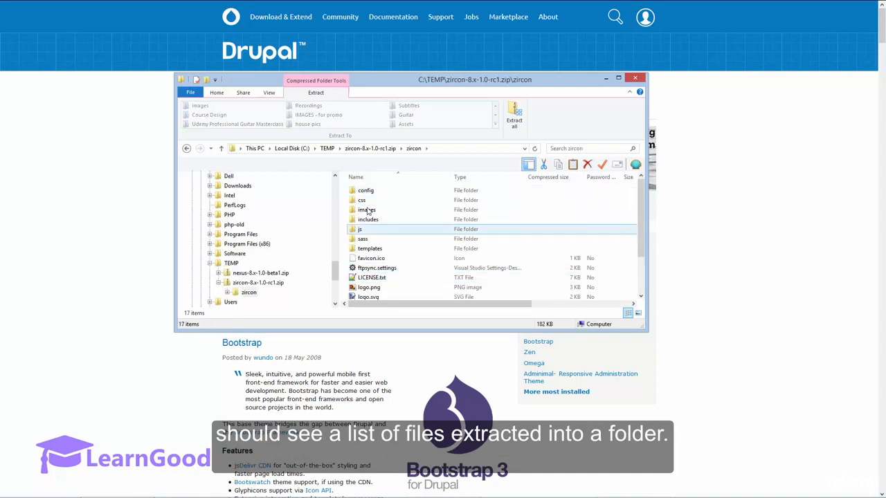
Step: Return to the root of the zircon-8.x-1.0-rc1.zip archive and copy the zircon folder
click(186, 149)
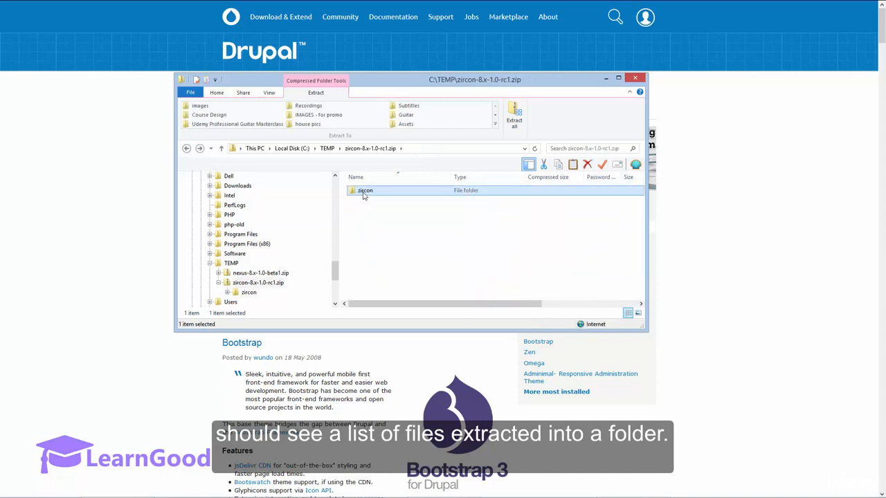
right_click(364, 196)
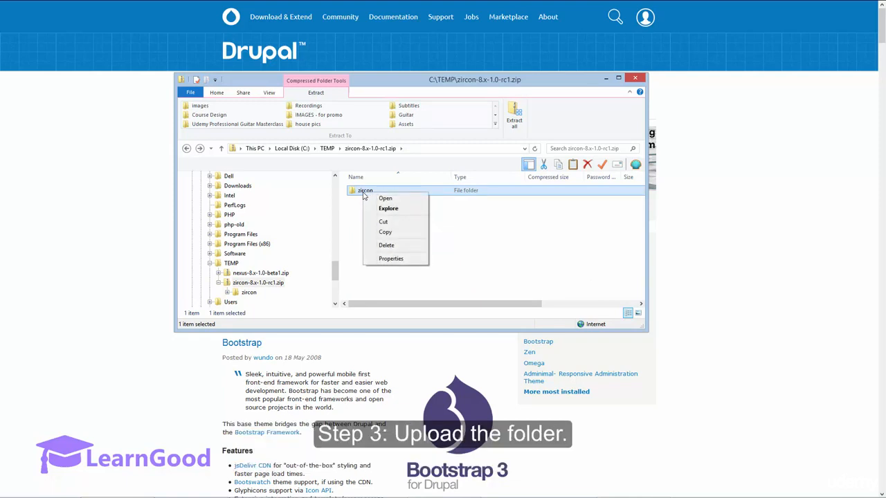
click(384, 231)
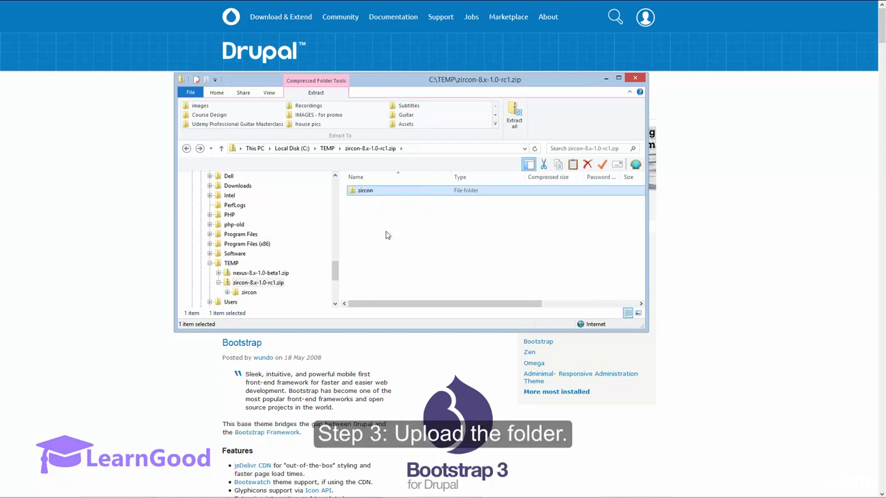
click(151, 301)
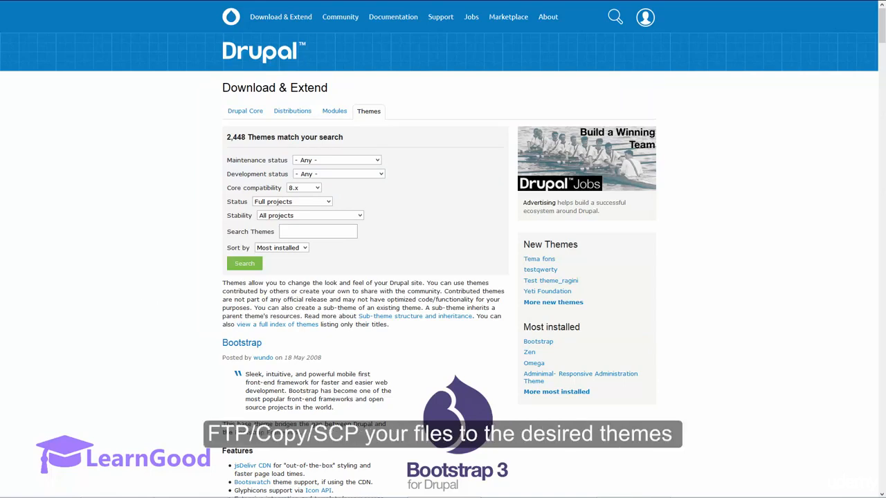
Step: Paste the zircon folder into the themes folder of the Drupal site at C:\Apache24\htdocs\drupsandbox\d826sbe3
drag(0, 100, 490, 110)
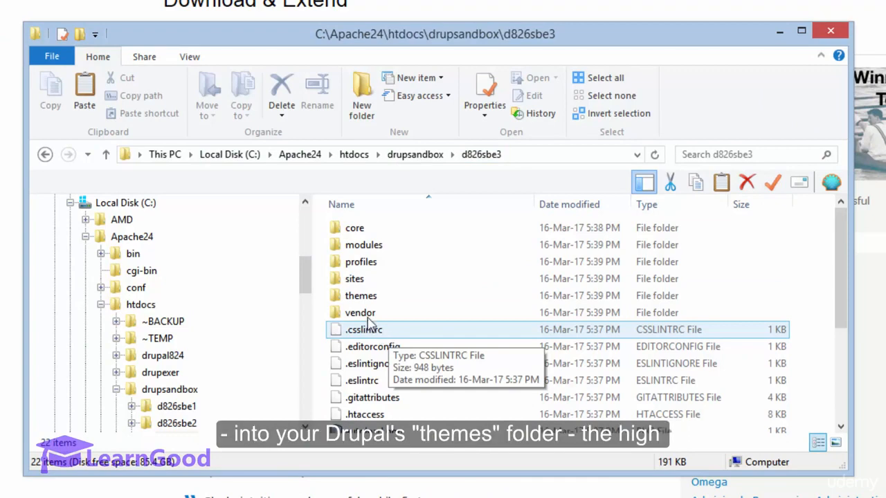
double_click(362, 303)
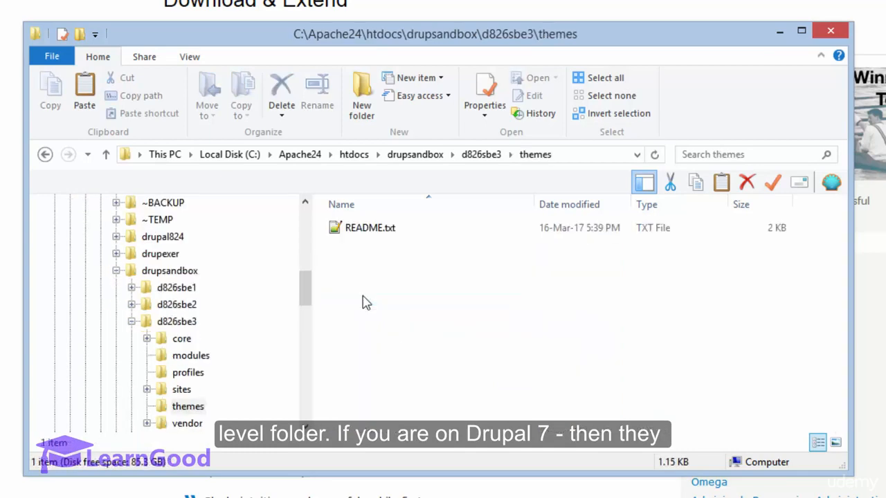
right_click(363, 297)
click(419, 447)
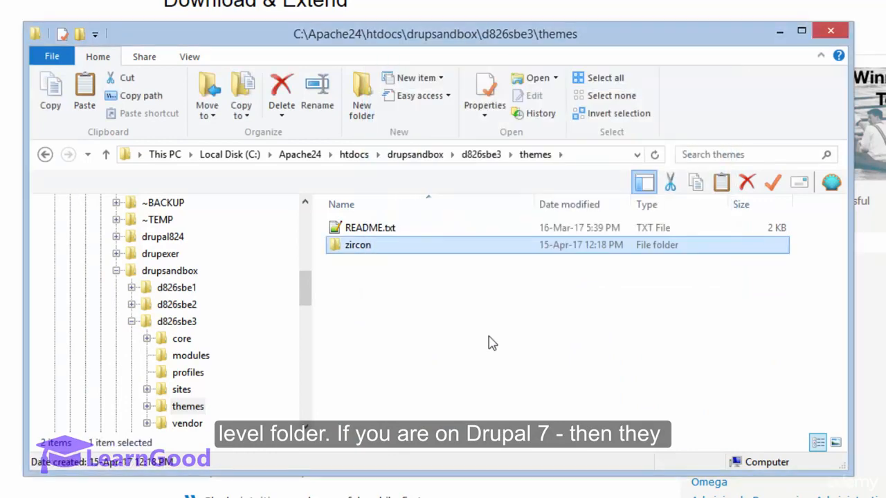
Step: Examine the site's sites and themes folders, including the files inside the pasted zircon theme folder
click(180, 392)
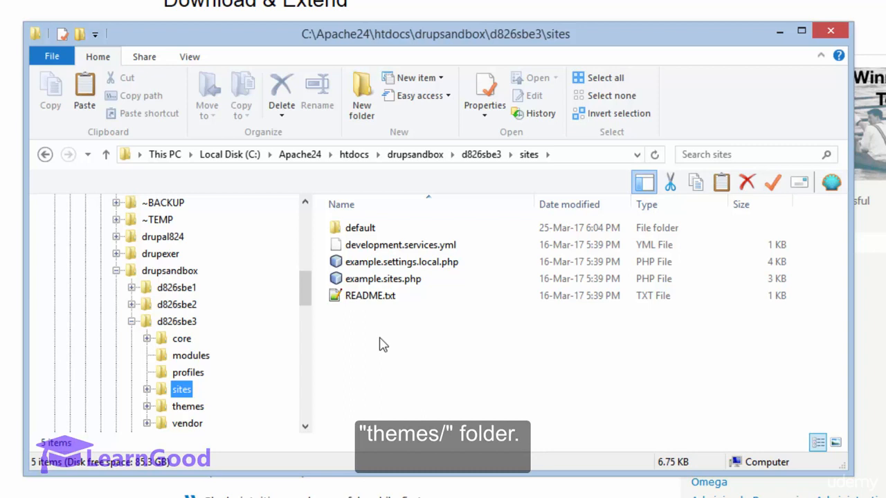
click(185, 408)
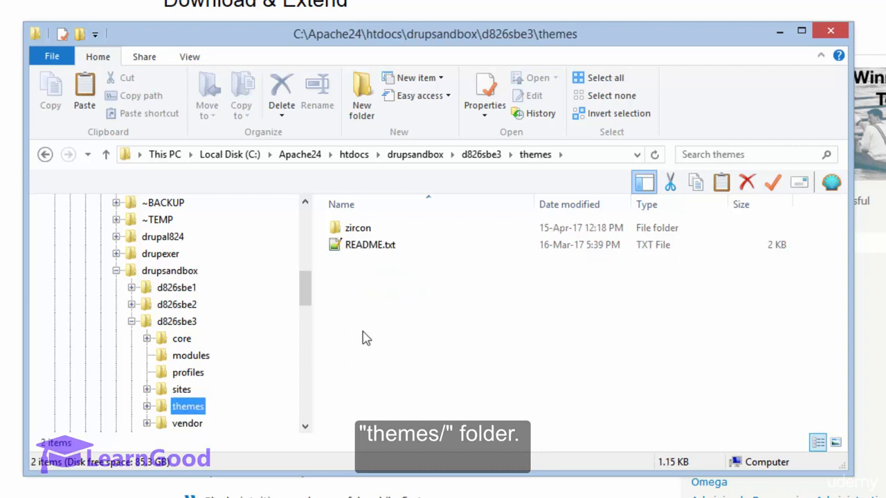
click(396, 305)
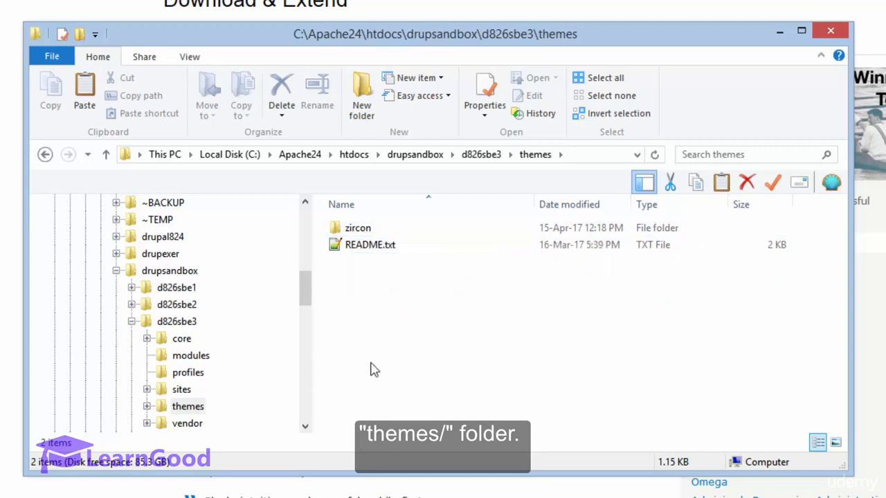
double_click(368, 230)
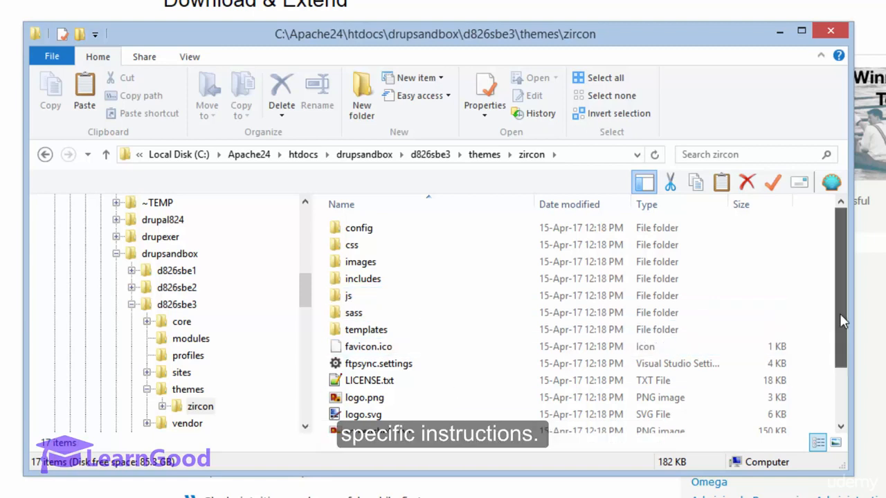
scroll(500, 333, down, 2)
scroll(501, 332, up, 2)
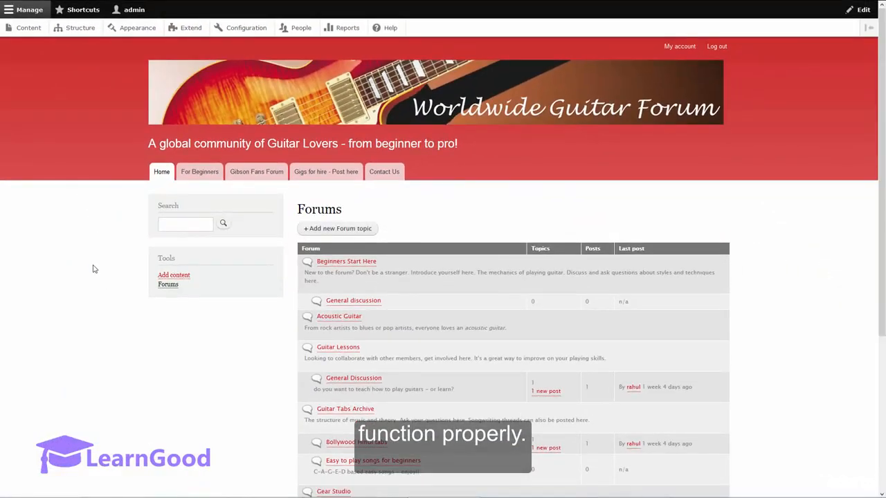
Step: Install the Zircon 8.x-1.0-rc1 theme from the Drupal site's Appearance page and leave full-screen view
click(136, 28)
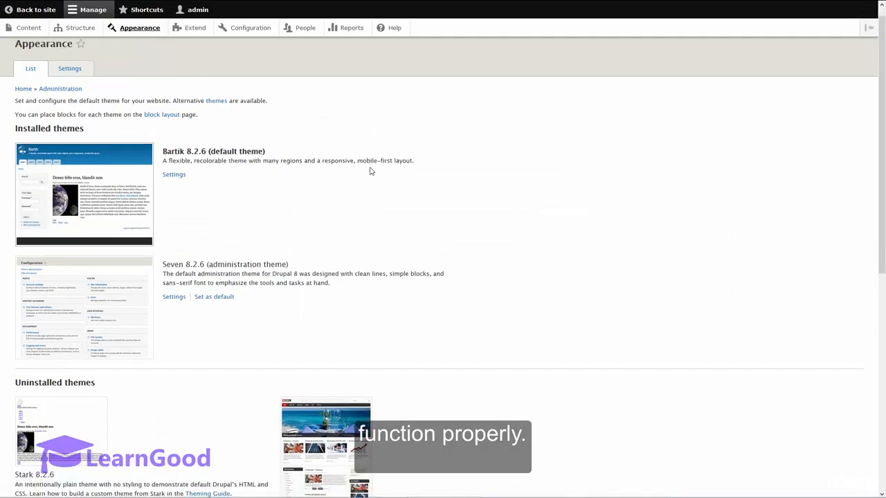
scroll(370, 171, down, 6)
scroll(431, 144, up, 2)
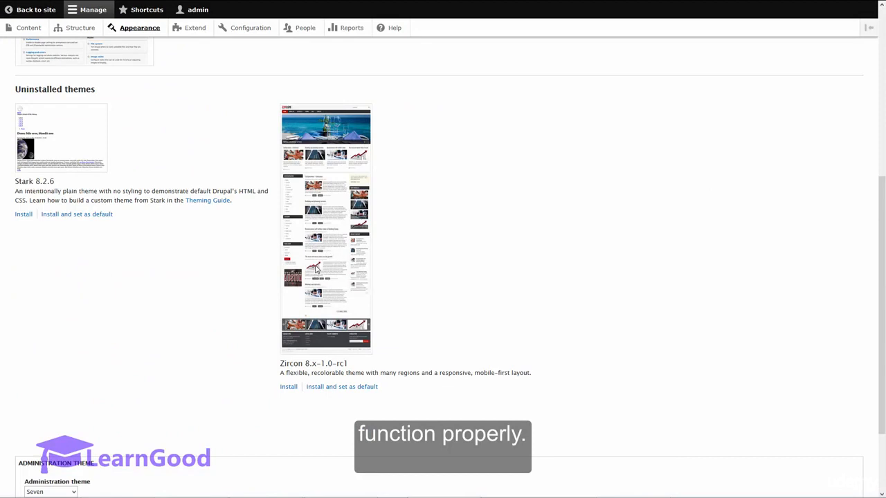
click(288, 388)
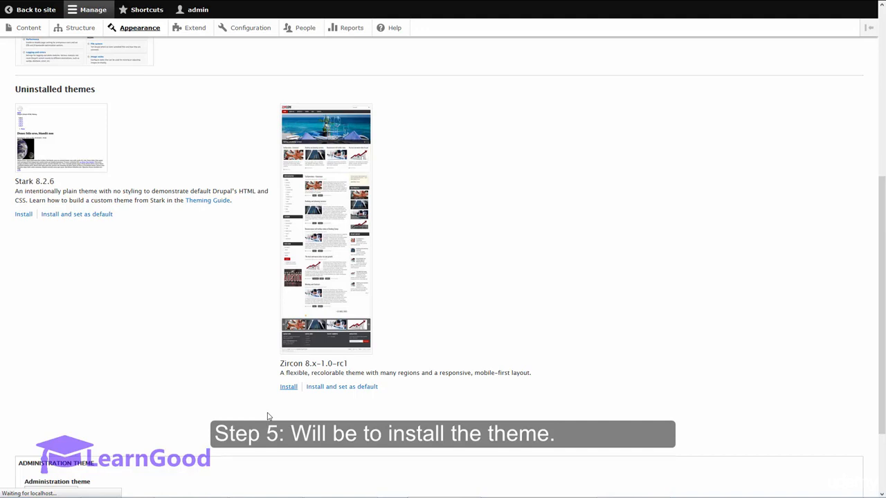
key(F11)
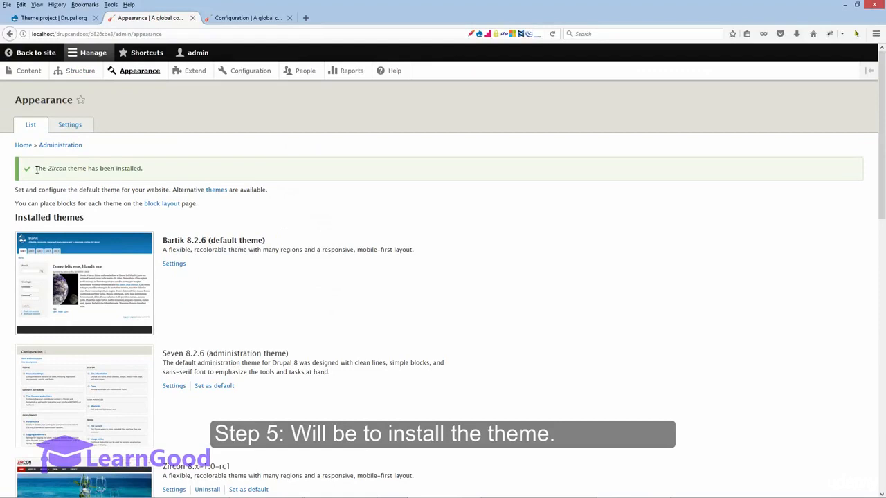
drag(37, 169, 146, 172)
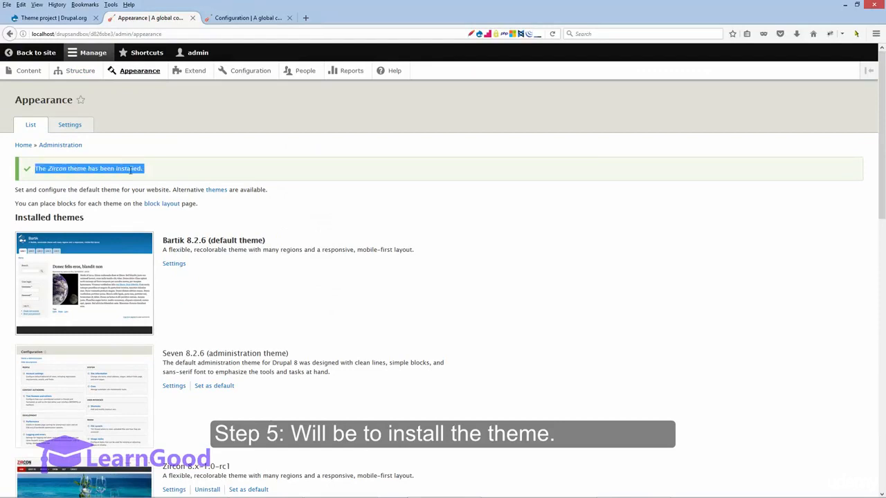
Step: Set the installed Zircon 8.x-1.0-rc1 theme as the site's default theme
scroll(204, 166, down, 3)
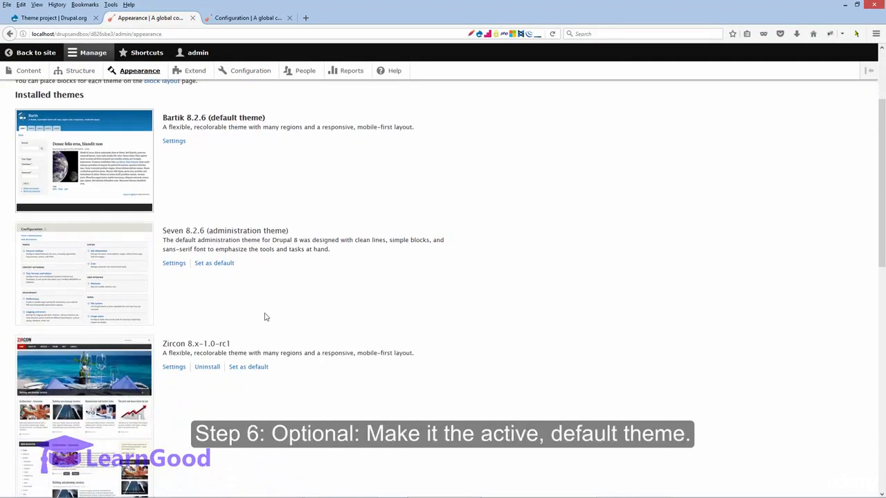
scroll(265, 316, down, 2)
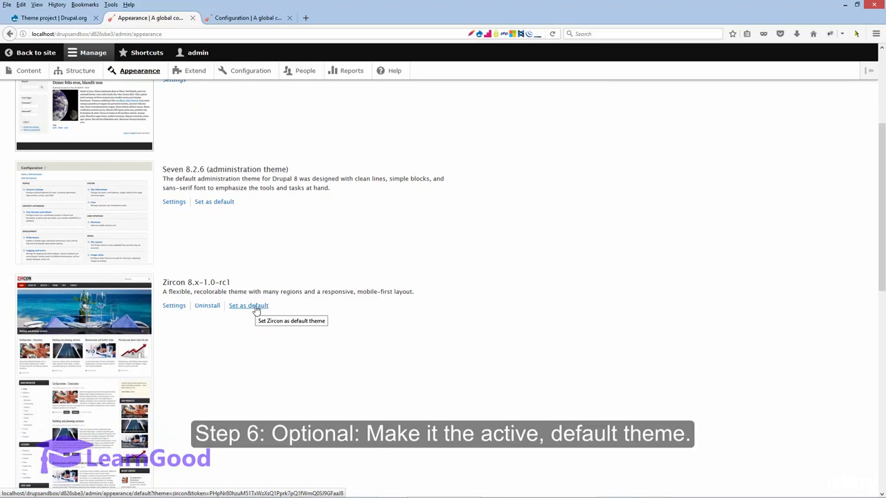
scroll(255, 311, down, 2)
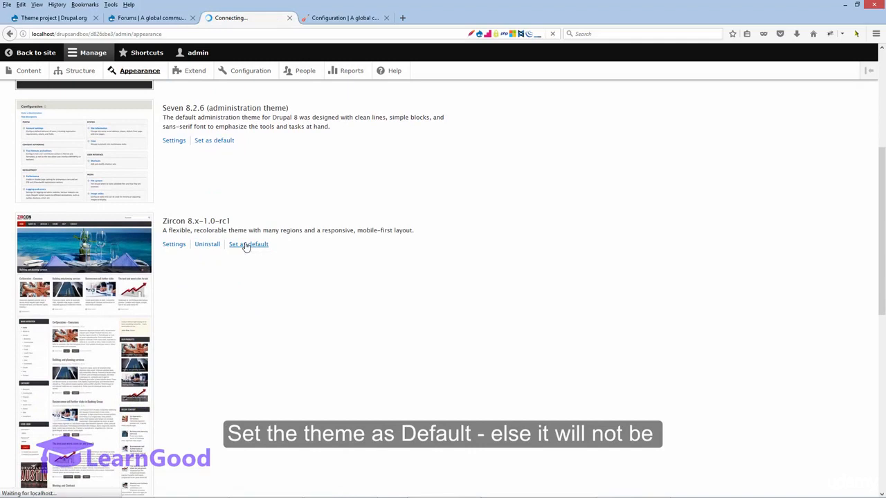
click(244, 245)
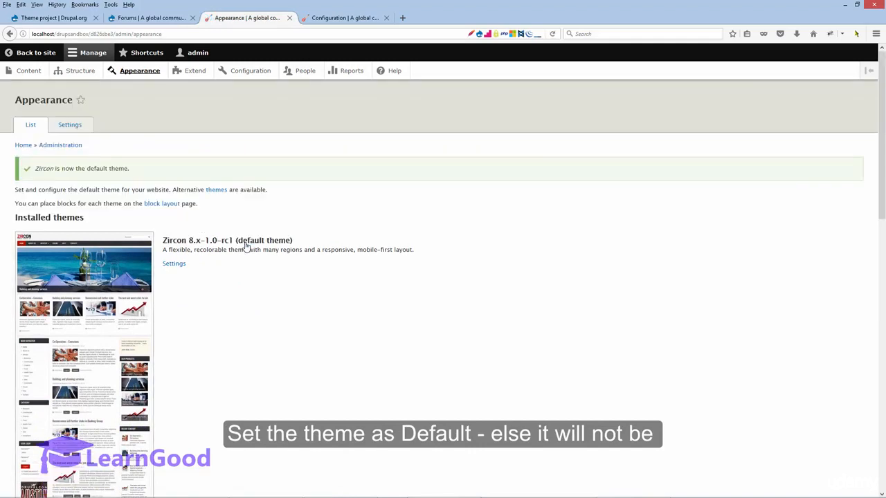
drag(35, 168, 131, 170)
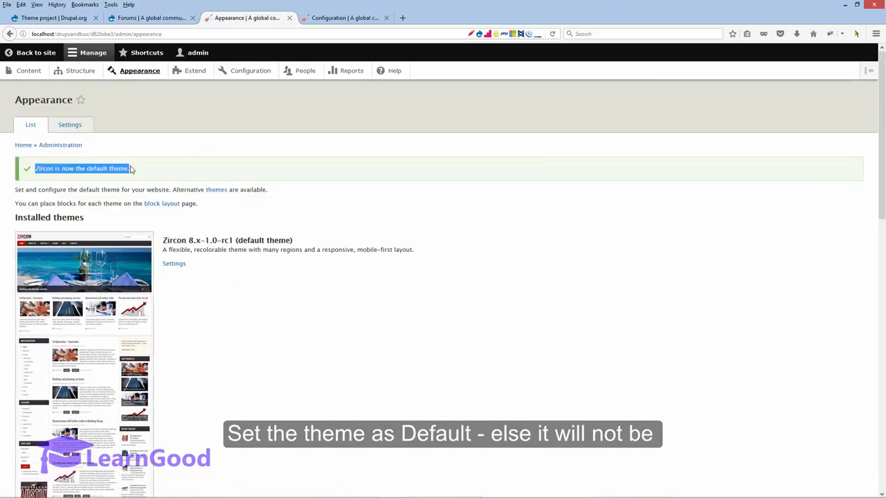
Step: Return to the site's front page and compare the Zircon look with the earlier Bartik version of the page
click(40, 55)
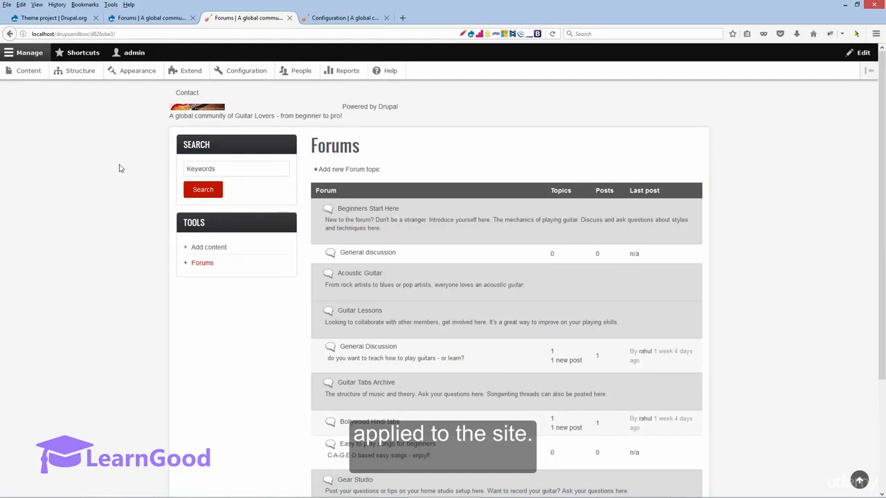
click(144, 18)
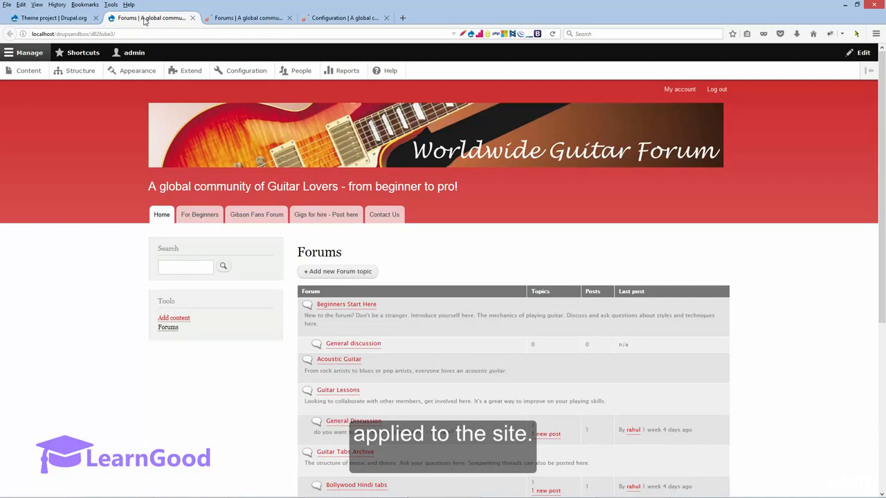
click(234, 19)
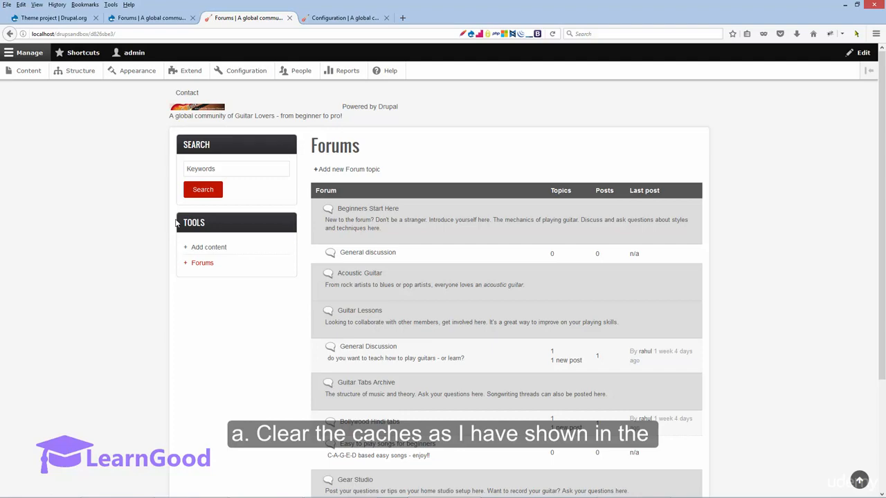
Step: Look over the site's Configuration page, including its Development section for the cache settings, and return to the Zircon-styled Forums page
click(342, 17)
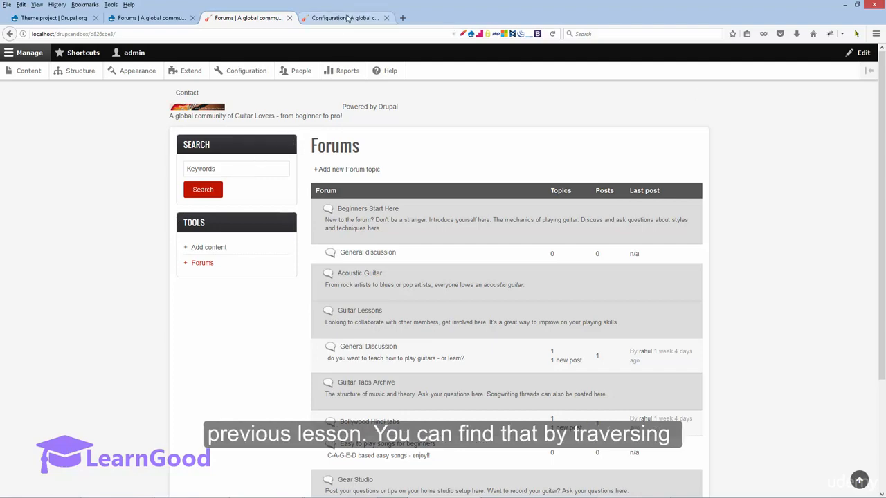
scroll(190, 169, up, 4)
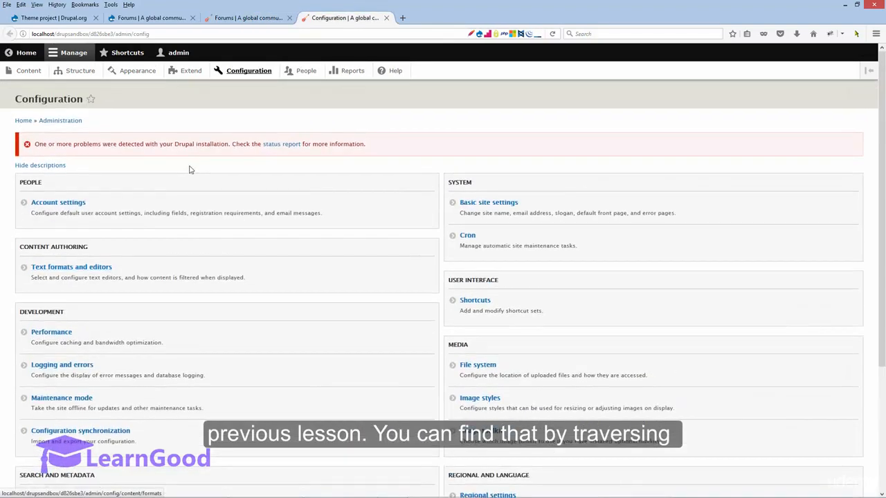
scroll(190, 169, down, 5)
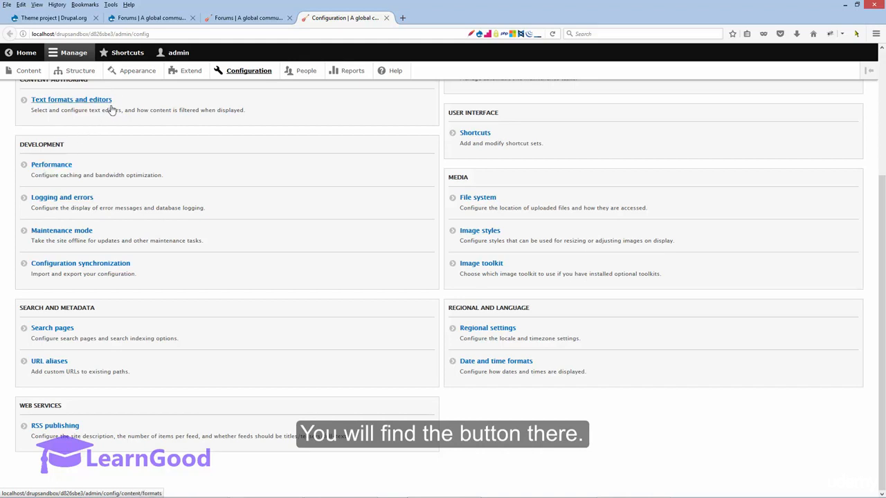
click(242, 17)
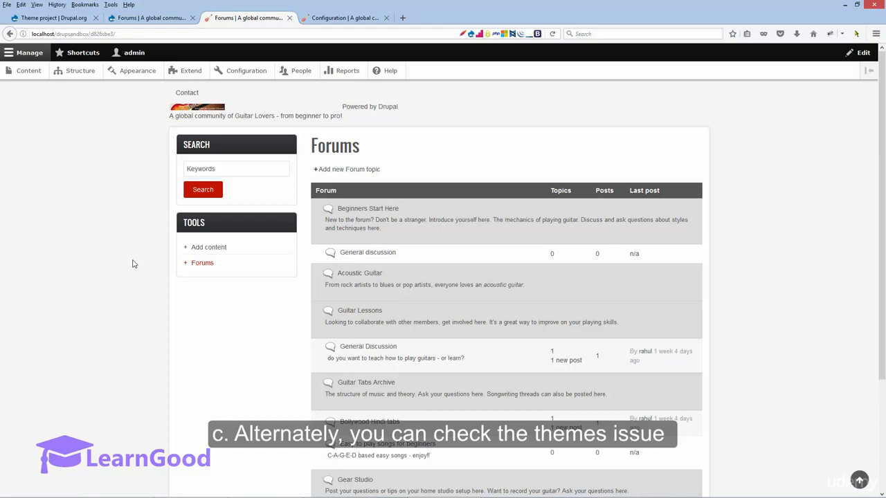
Step: Look through the Drupal.org theme project listing, including the Bootstrap entry, and go back to the site's Forums page
click(72, 21)
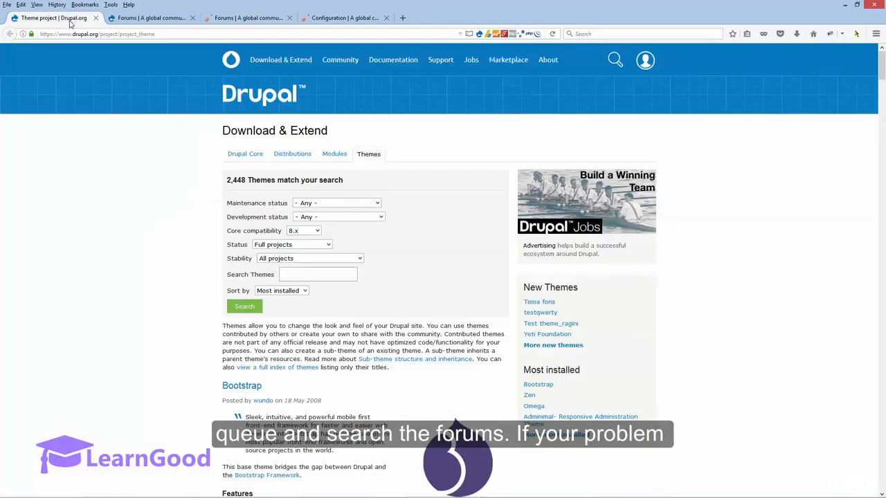
scroll(116, 285, down, 5)
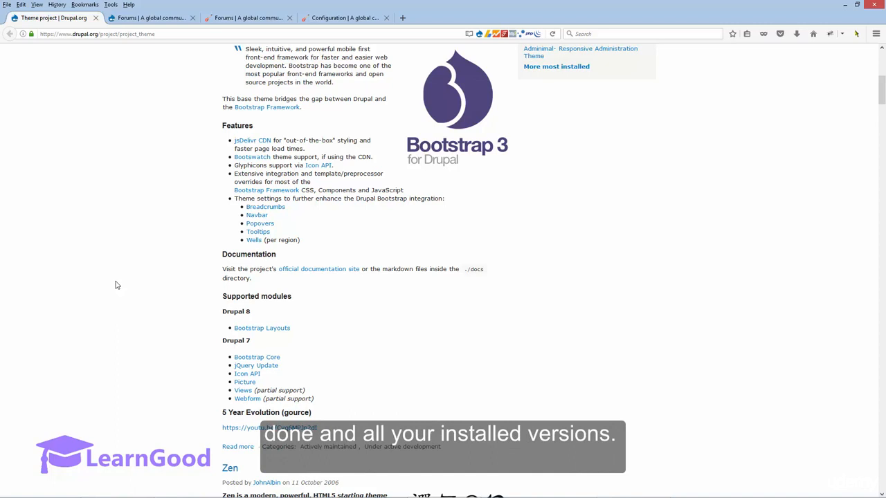
click(246, 17)
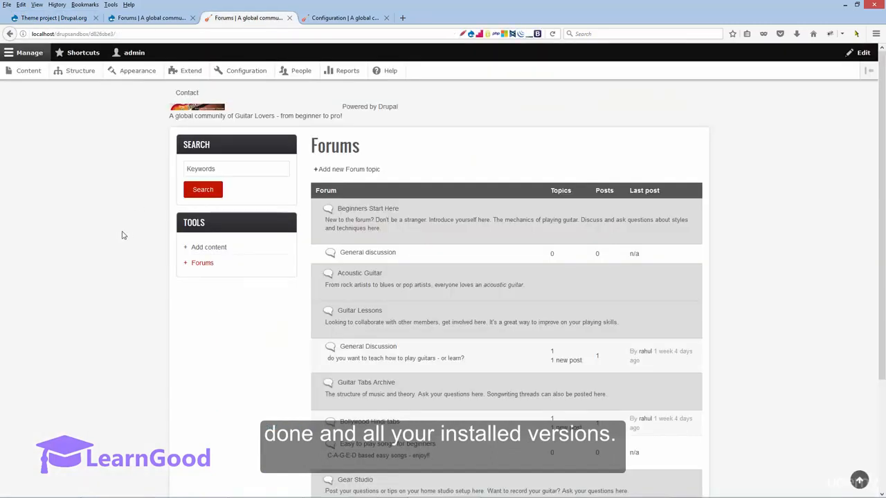